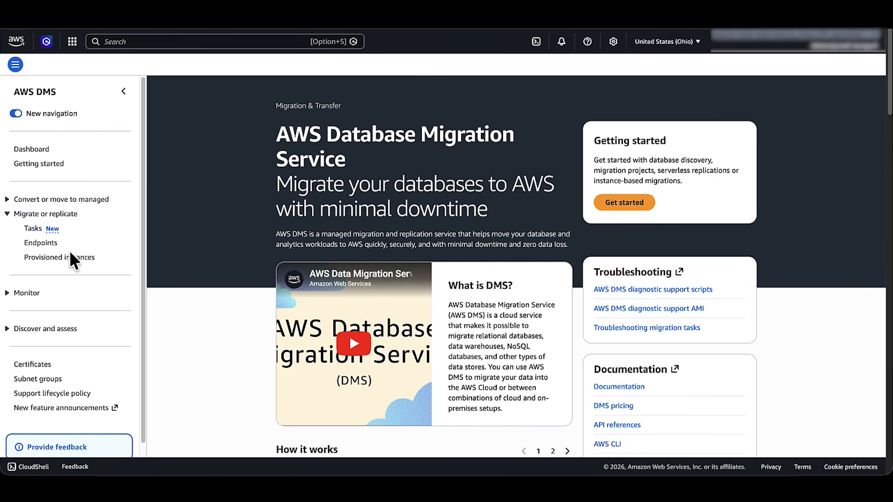
# Start creating a provisioned replication instance and name it my-test-replication-instance.
pyautogui.click(72, 264)
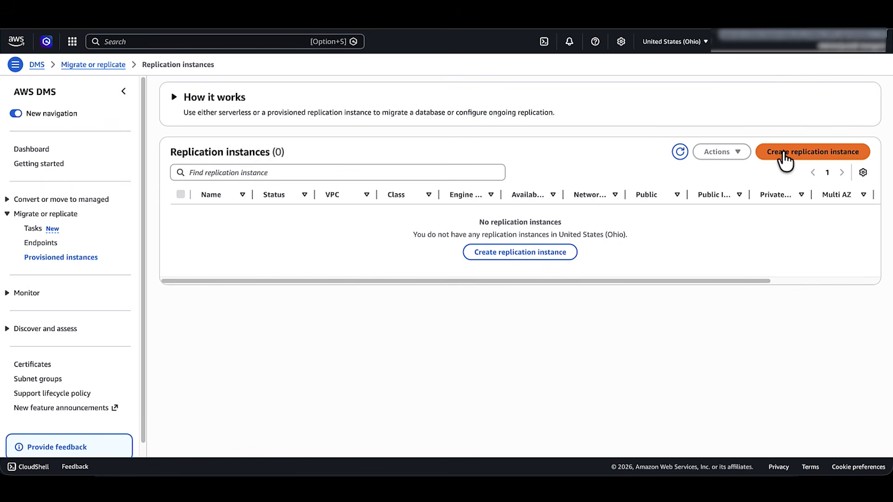
pyautogui.click(784, 154)
pyautogui.click(297, 162)
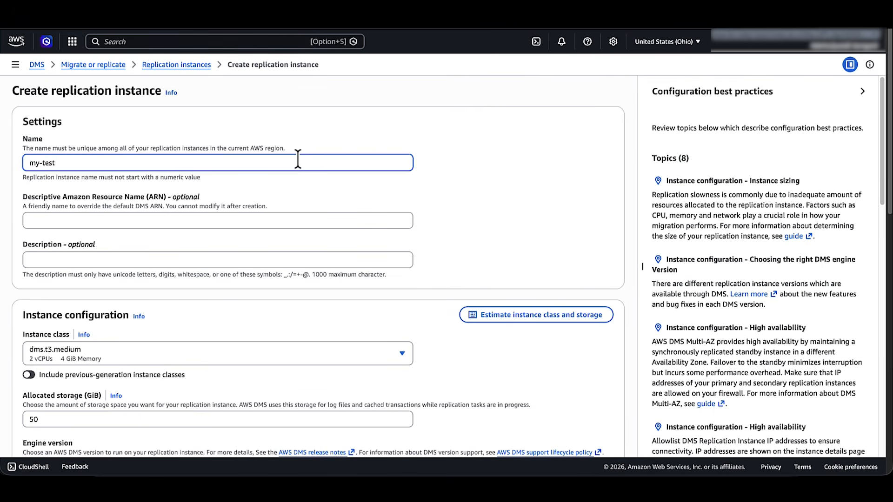
pyautogui.write('my-test-replication-instance')
pyautogui.scroll(-5, 210, 310)
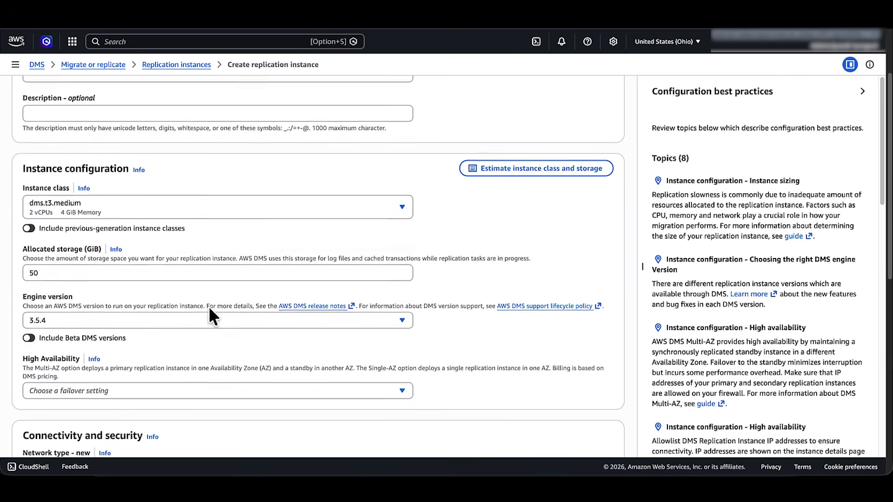
# Set the replication instance's high availability to Dev or test workload (Single-AZ) and review its connectivity settings.
pyautogui.click(204, 316)
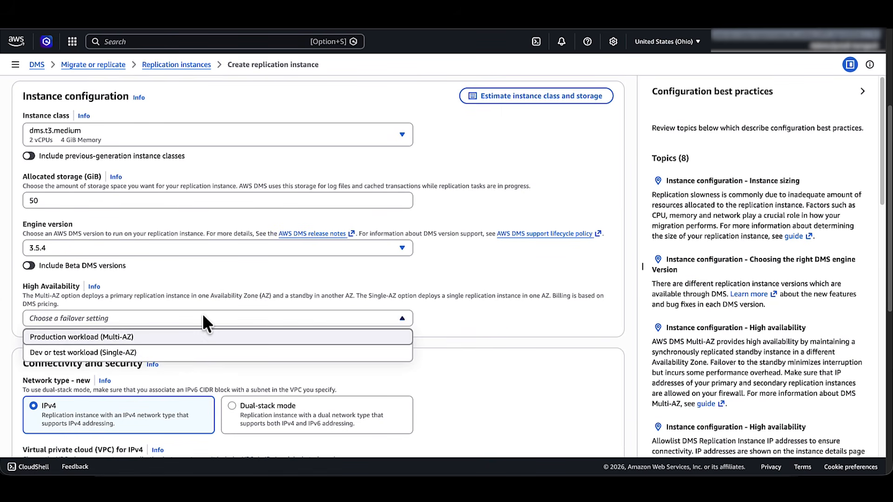
pyautogui.click(184, 349)
pyautogui.scroll(-5, 182, 350)
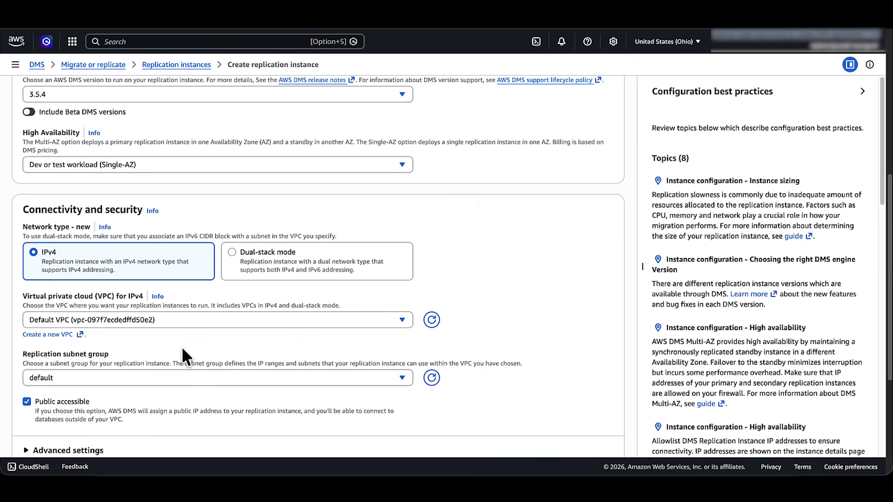
pyautogui.scroll(-3, 182, 349)
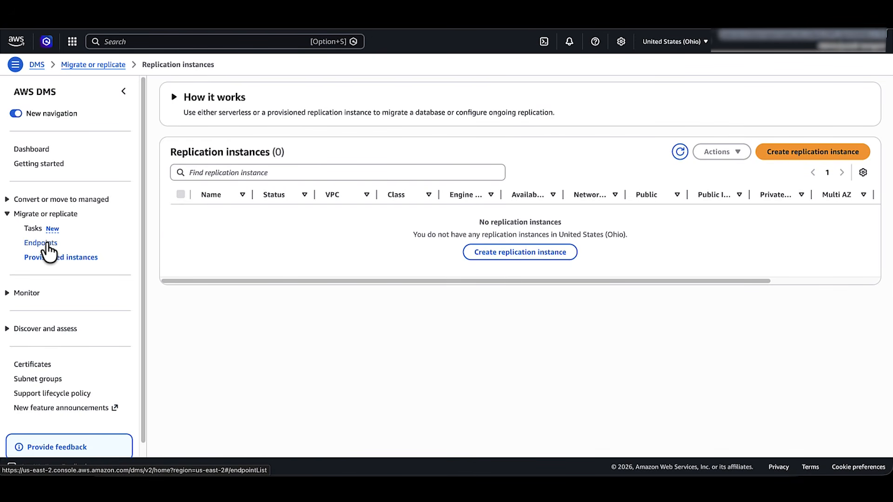
# Start creating a source endpoint based on the RDS DB instance source-database-instance.
pyautogui.click(46, 243)
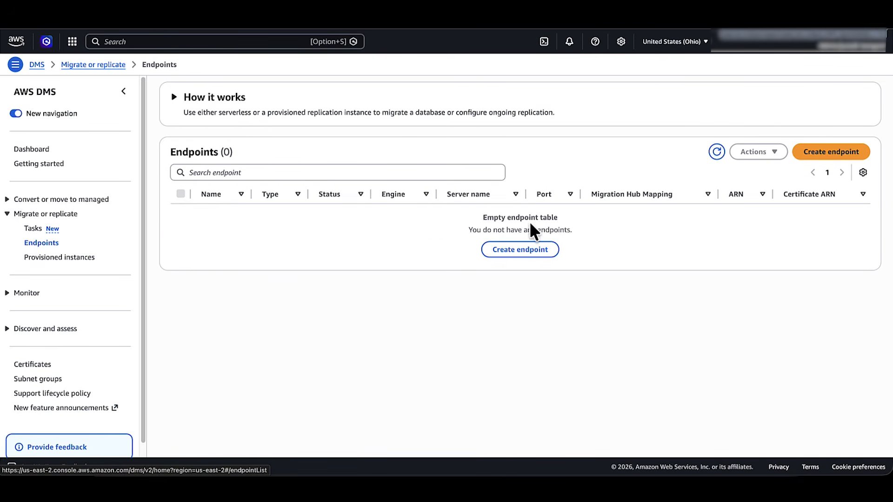
pyautogui.click(814, 156)
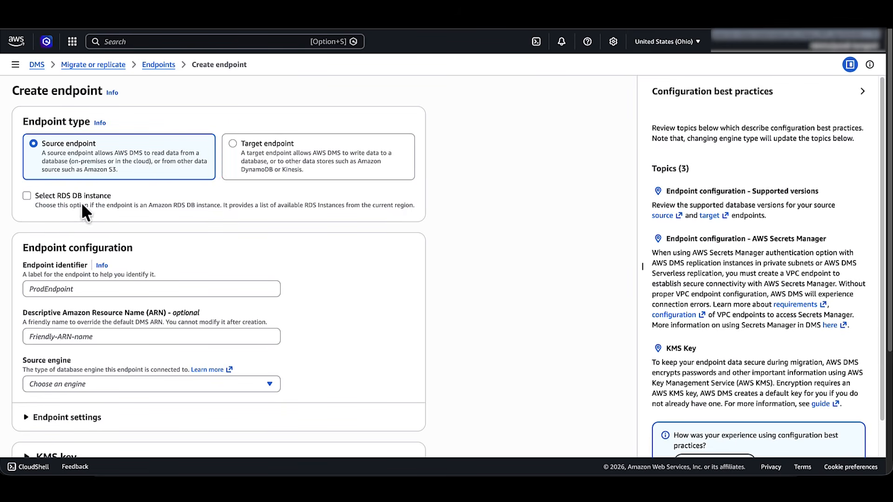
pyautogui.click(27, 195)
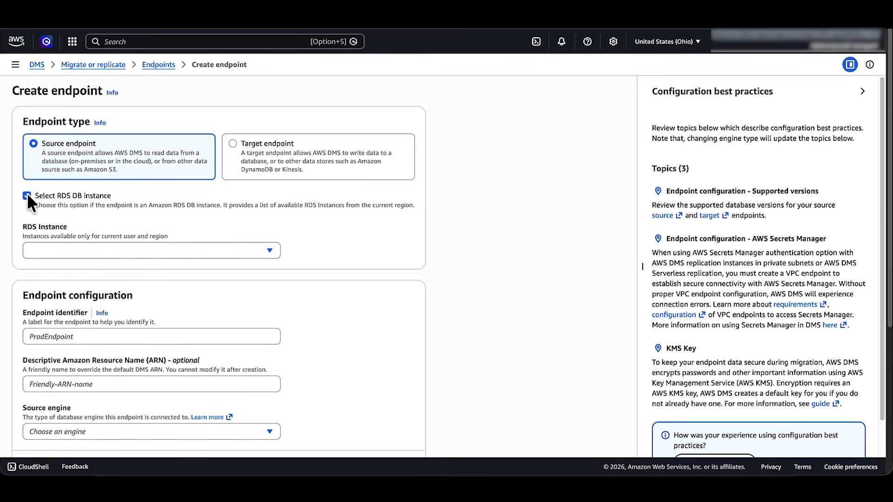
pyautogui.click(50, 249)
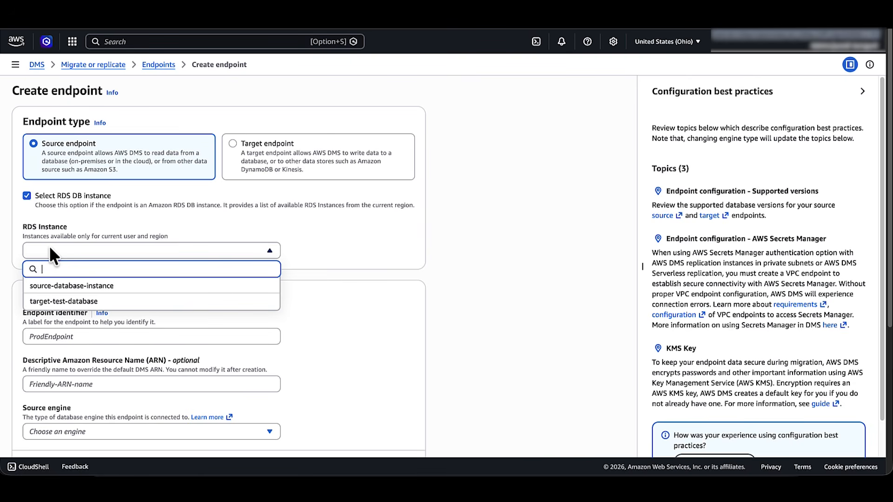
pyautogui.click(63, 286)
pyautogui.scroll(-4, 63, 293)
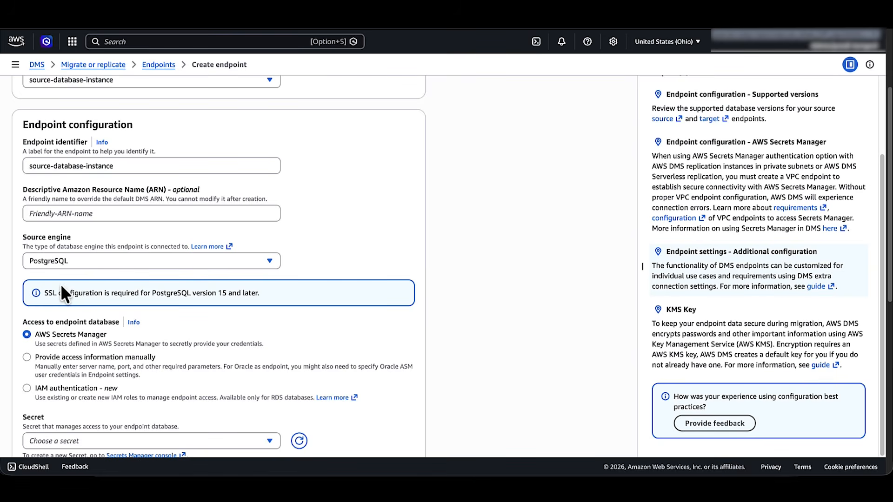
# Choose the existing RDS secret from AWS Secrets Manager for access to the endpoint database.
pyautogui.scroll(1, 68, 323)
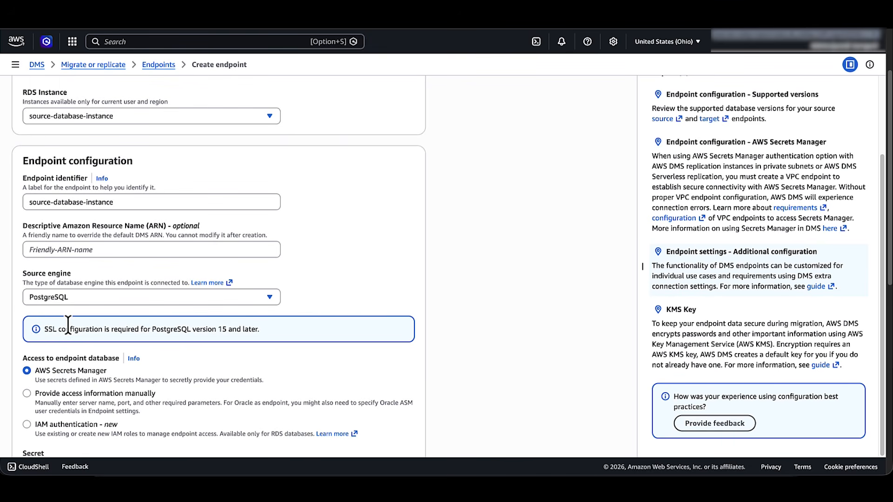
pyautogui.scroll(-3, 68, 323)
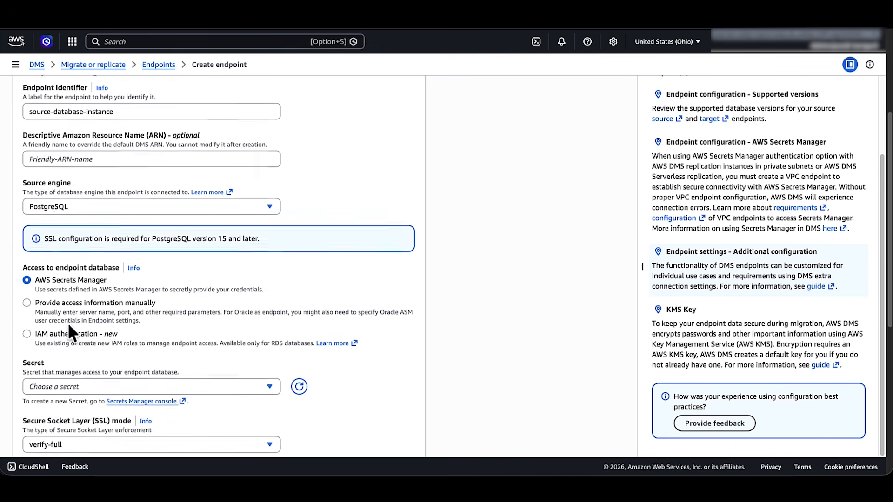
pyautogui.scroll(-2, 68, 322)
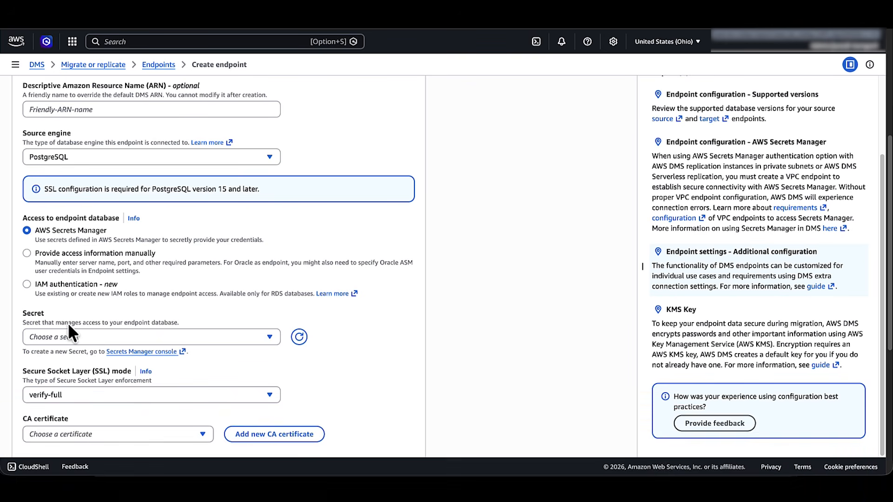
pyautogui.scroll(1, 178, 373)
pyautogui.click(174, 369)
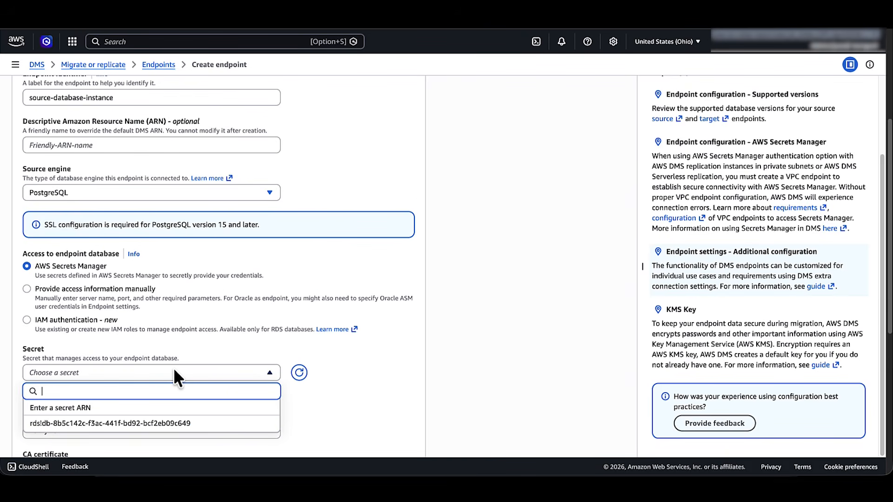
pyautogui.click(132, 424)
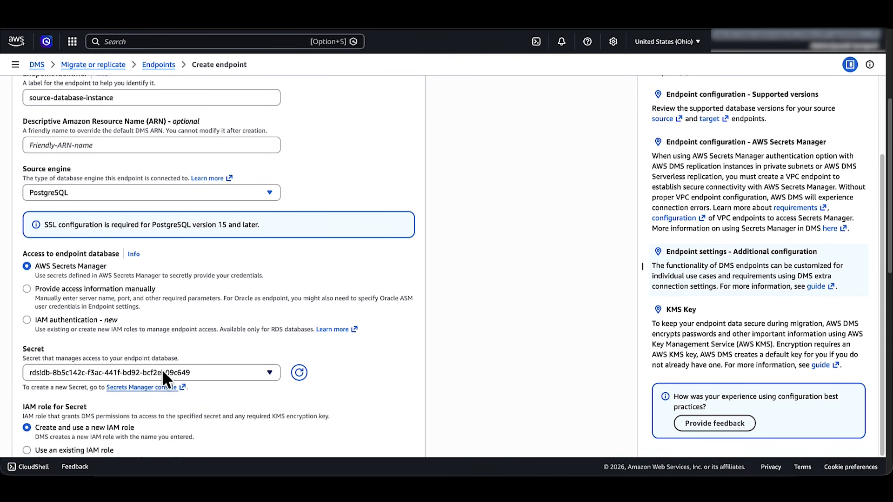
# Check the existing IAM roles available for the secret, and return to creating and using a new IAM role.
pyautogui.scroll(-2, 186, 339)
pyautogui.scroll(-1, 186, 341)
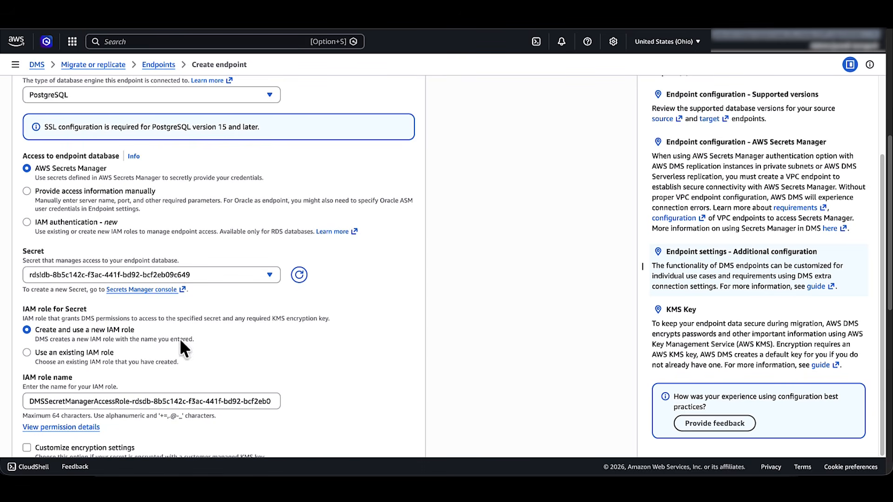
pyautogui.click(27, 354)
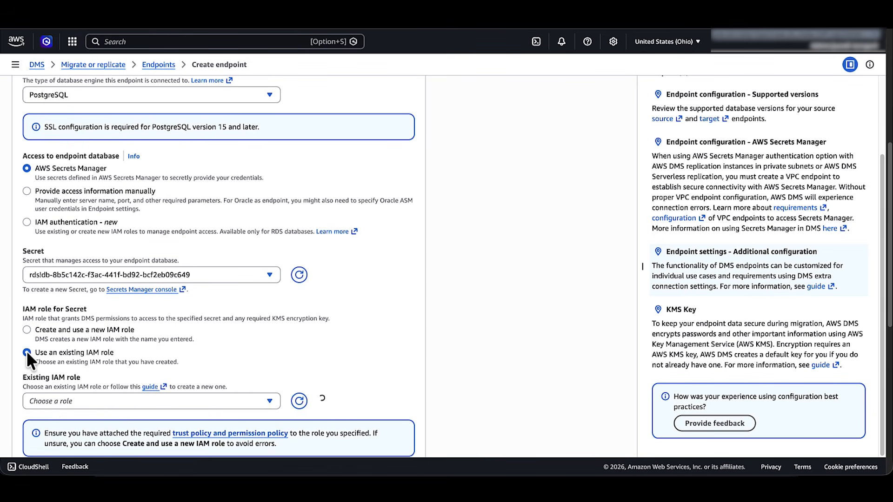
pyautogui.click(52, 396)
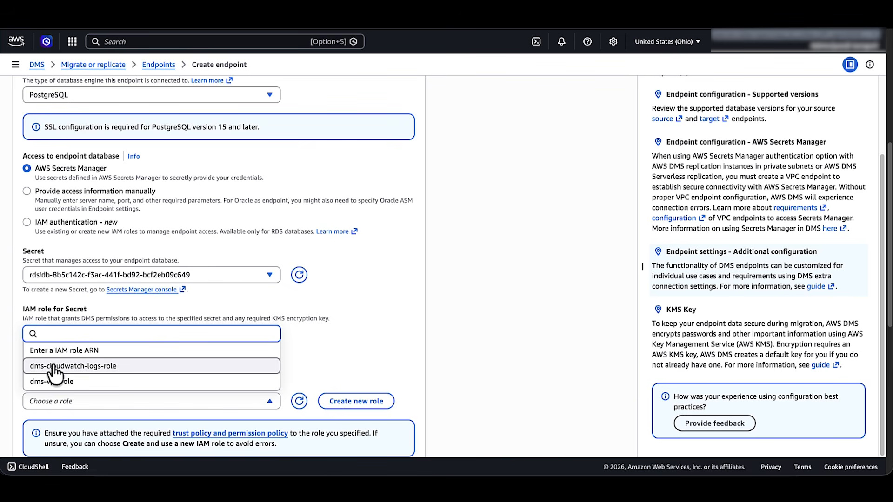
pyautogui.click(294, 357)
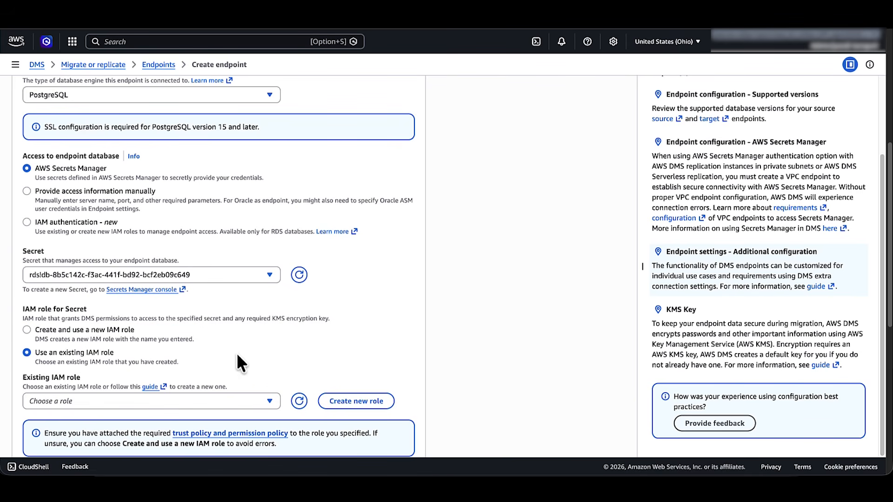
pyautogui.click(32, 328)
pyautogui.scroll(-3, 188, 372)
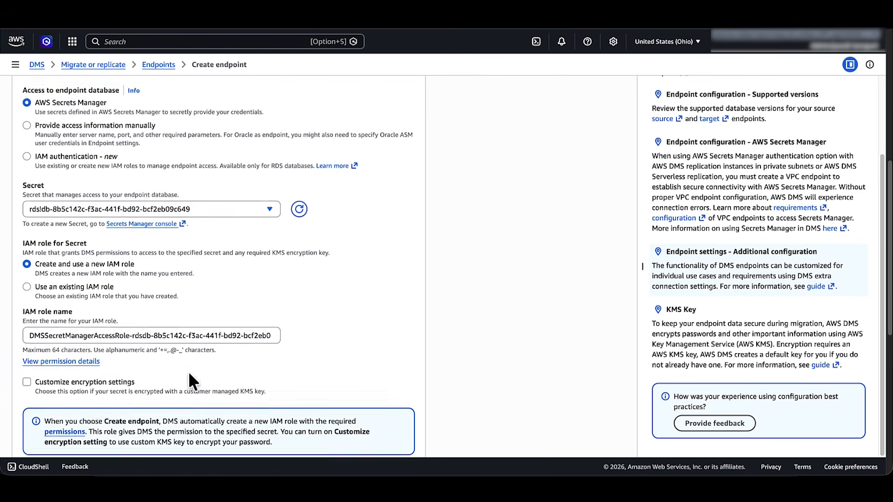
pyautogui.scroll(-1, 188, 372)
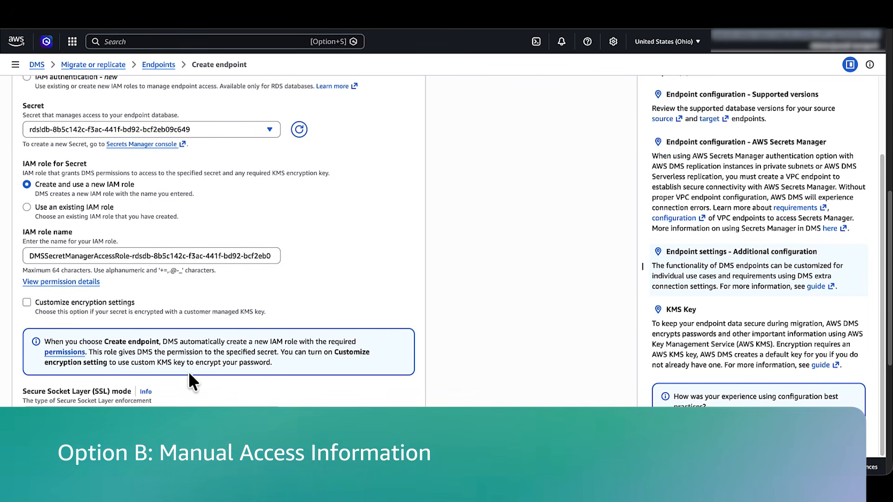
# Change the endpoint database access to manually provided access information and enter the database password.
pyautogui.scroll(2, 311, 251)
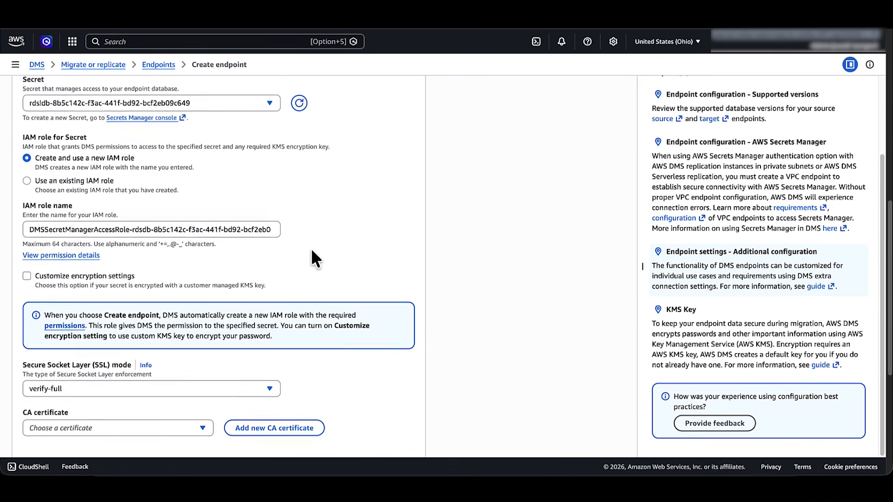
pyautogui.scroll(3, 312, 251)
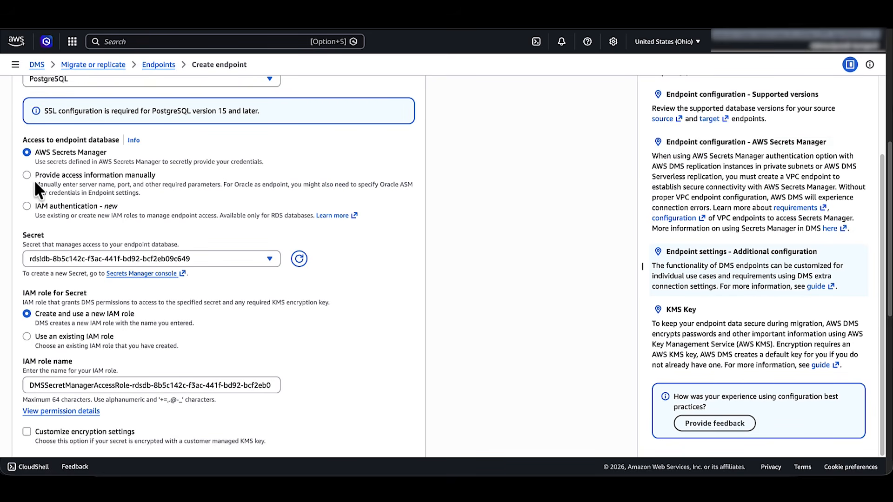
pyautogui.click(29, 174)
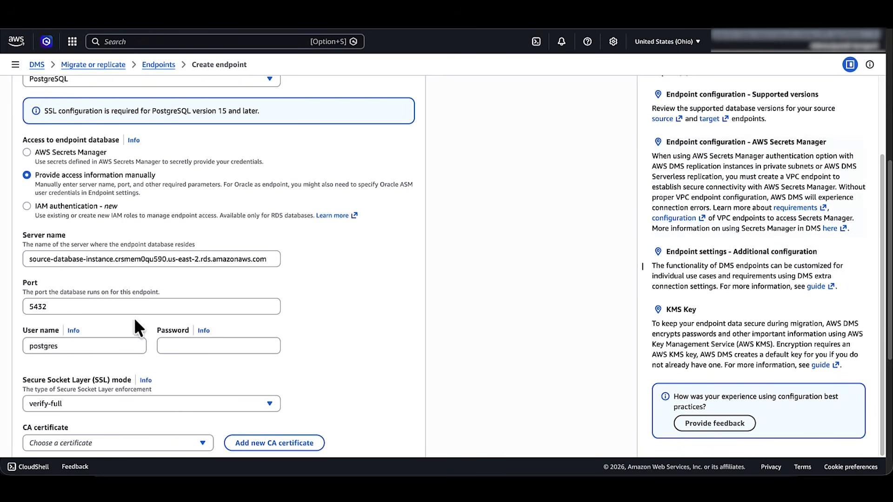
pyautogui.click(181, 346)
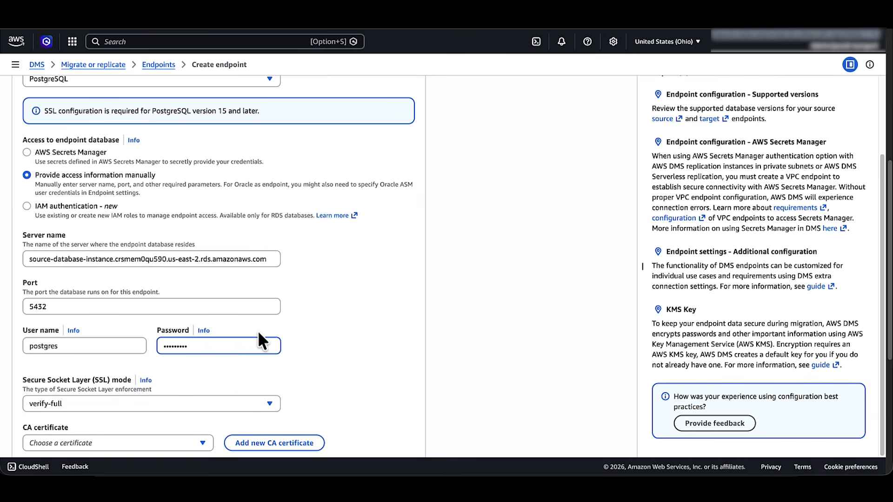
# Change the endpoint database access to IAM authentication and look through the roles for RDS database authentication without choosing one.
pyautogui.click(27, 206)
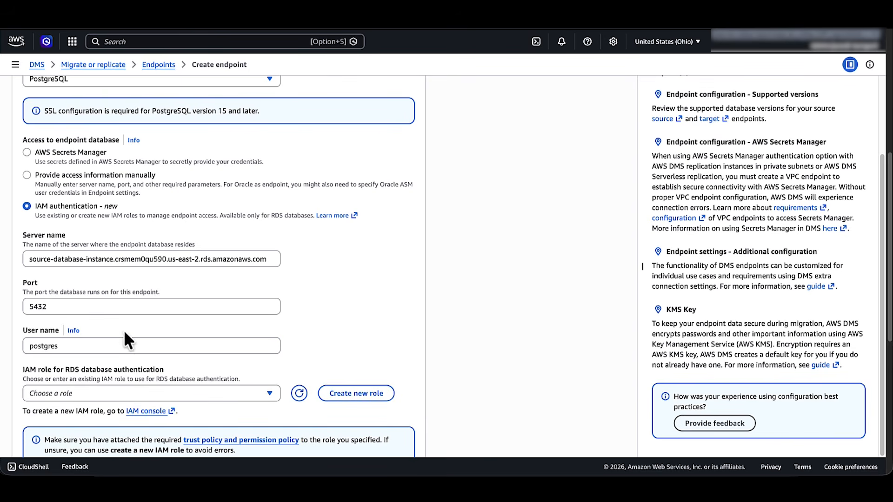
pyautogui.click(118, 396)
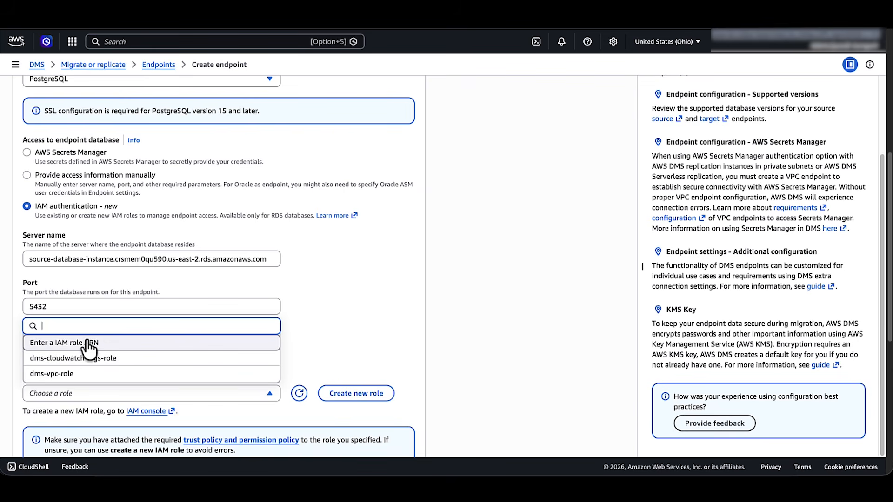
pyautogui.click(330, 344)
# Review the available SSL modes for the endpoint and keep verify-full selected.
pyautogui.scroll(-5, 358, 328)
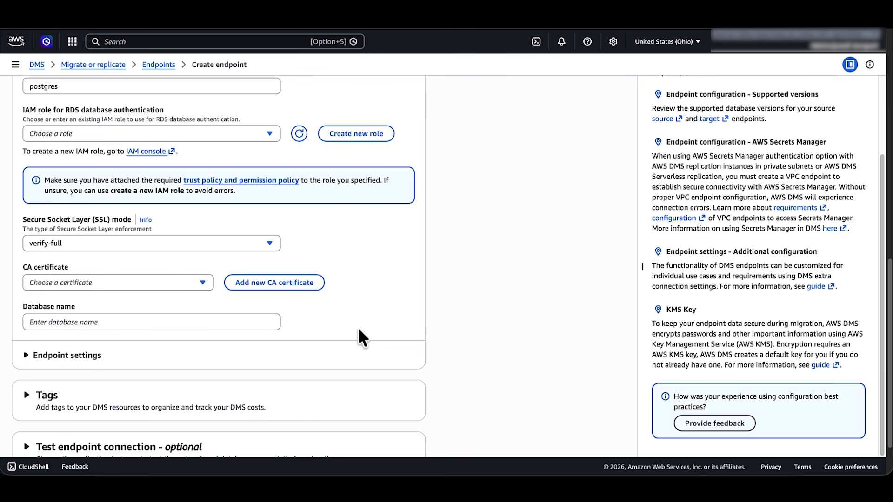
pyautogui.click(206, 246)
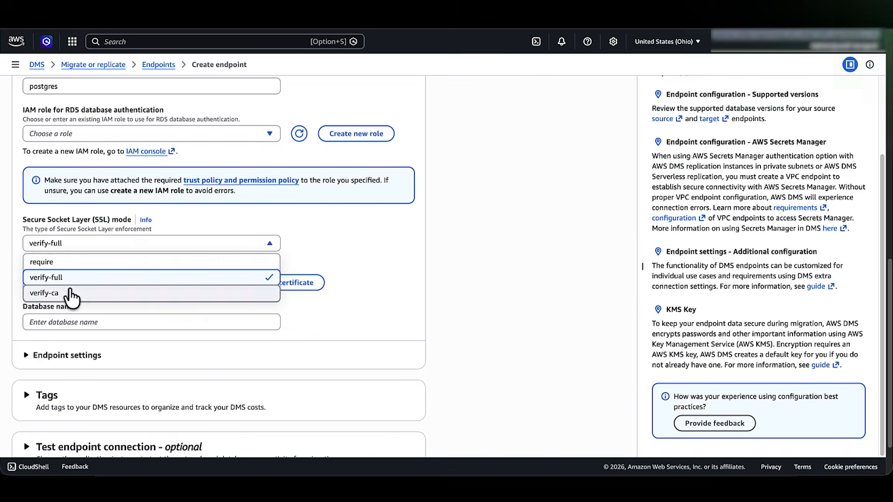
pyautogui.scroll(1, 125, 277)
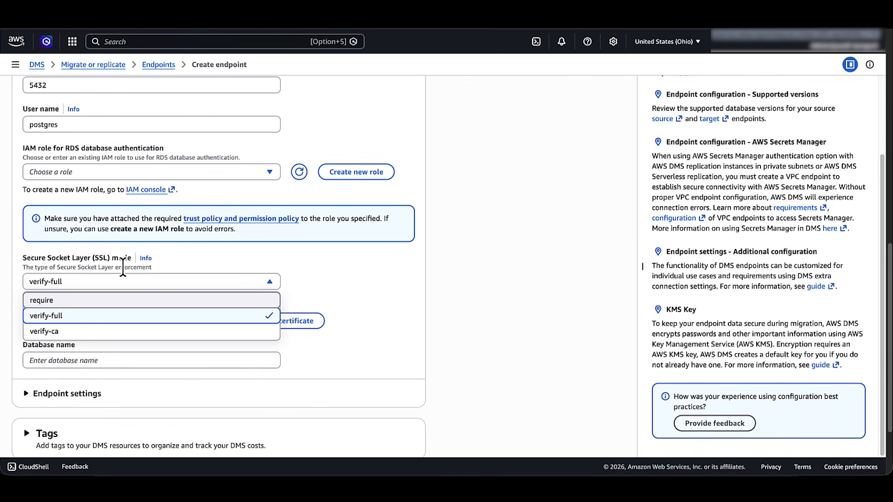
pyautogui.click(205, 315)
pyautogui.scroll(-3, 200, 333)
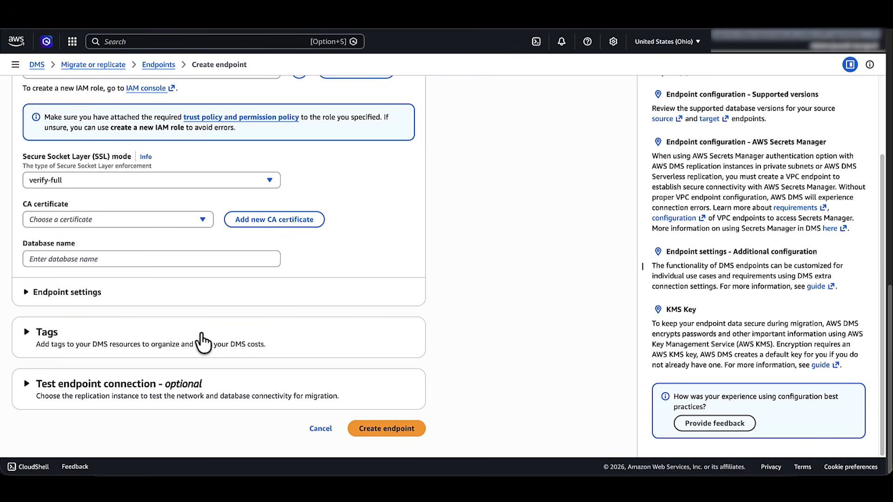
# Expand the additional endpoint settings and switch their entry mode from the wizard to the JSON editor.
pyautogui.click(27, 293)
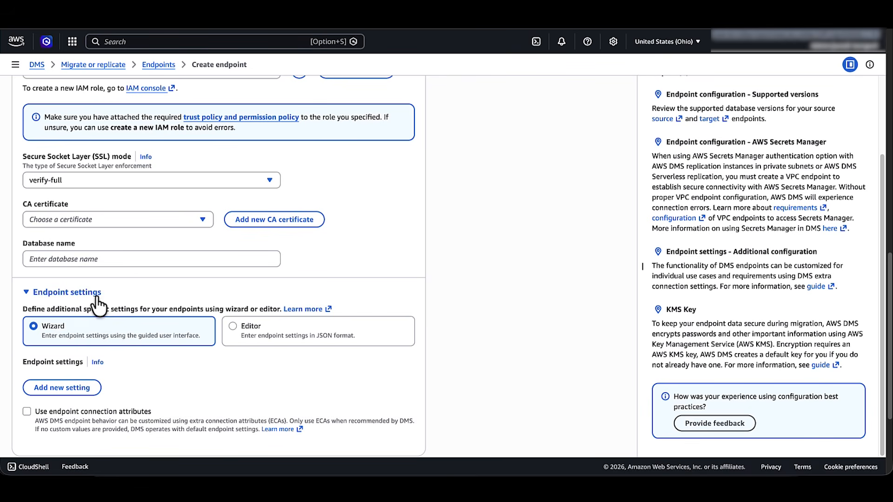
pyautogui.click(232, 327)
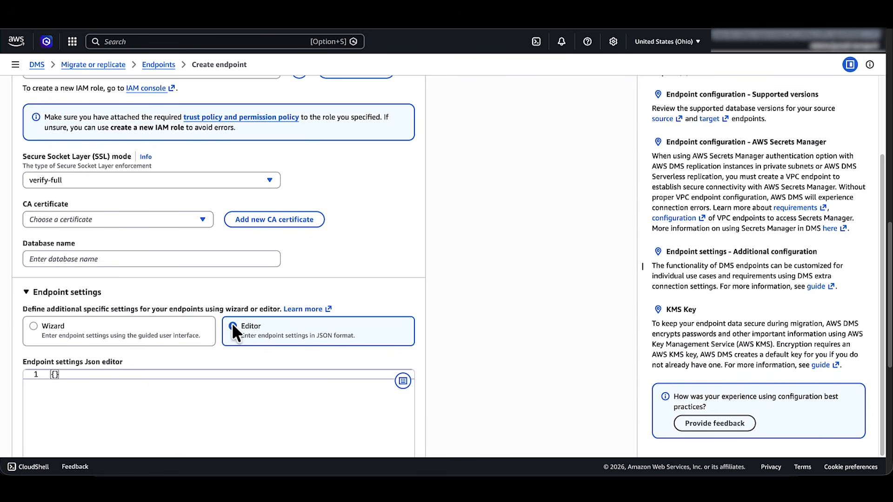
pyautogui.scroll(3, 368, 293)
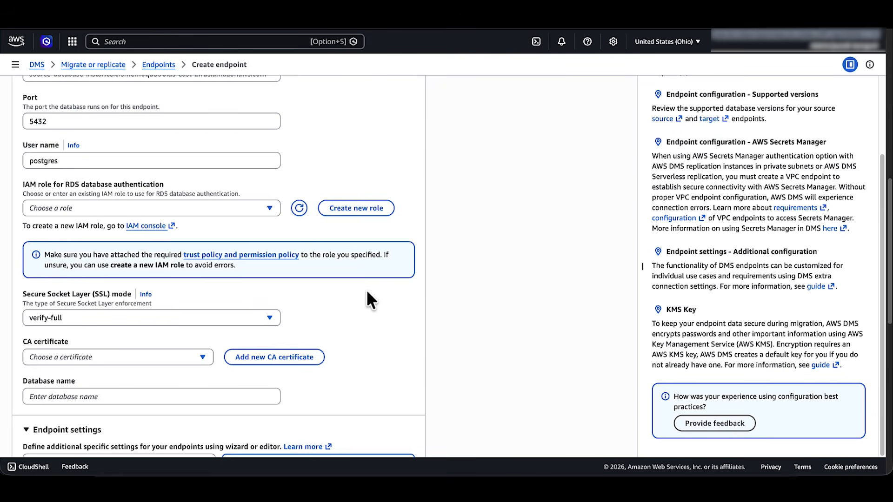
# Expand the optional endpoint connection test for the source endpoint and look through the available replication instances without choosing one.
pyautogui.scroll(-4, 368, 293)
pyautogui.scroll(-5, 367, 298)
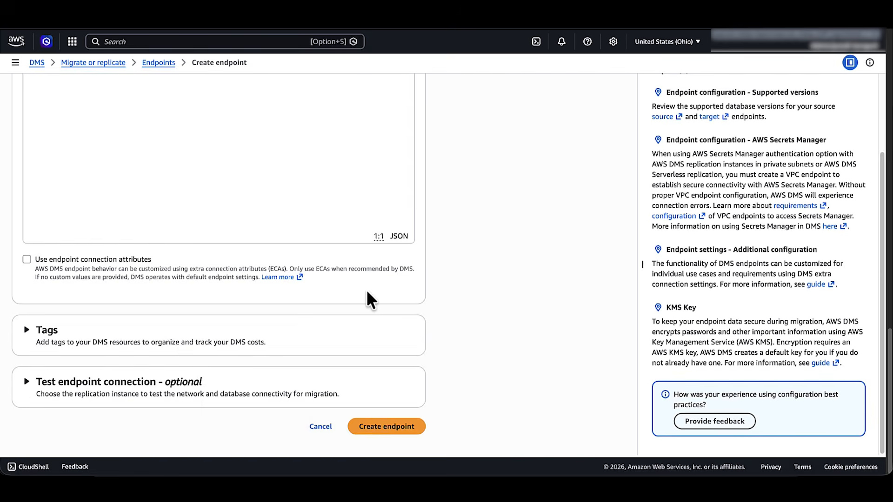
pyautogui.click(26, 384)
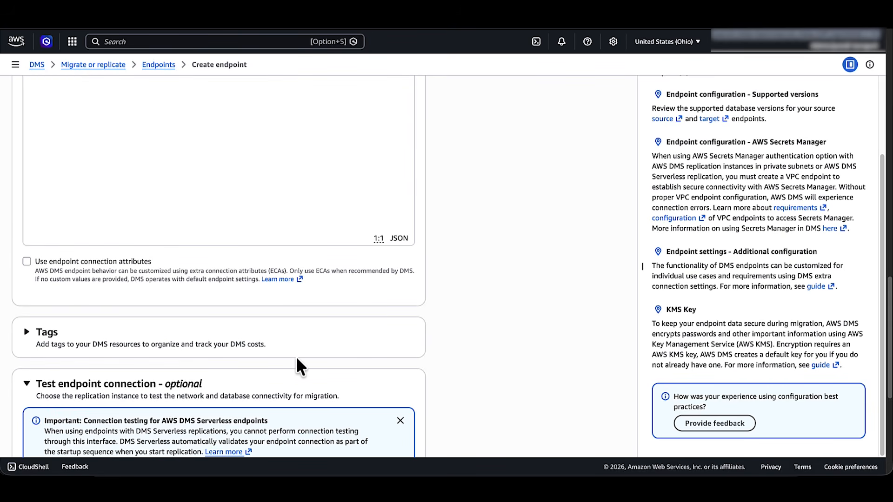
pyautogui.scroll(-3, 299, 359)
pyautogui.scroll(-2, 299, 359)
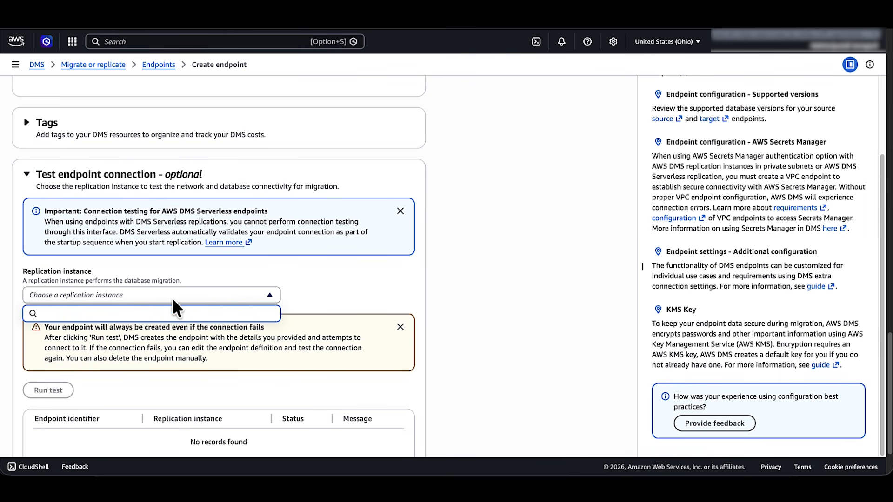
pyautogui.click(233, 271)
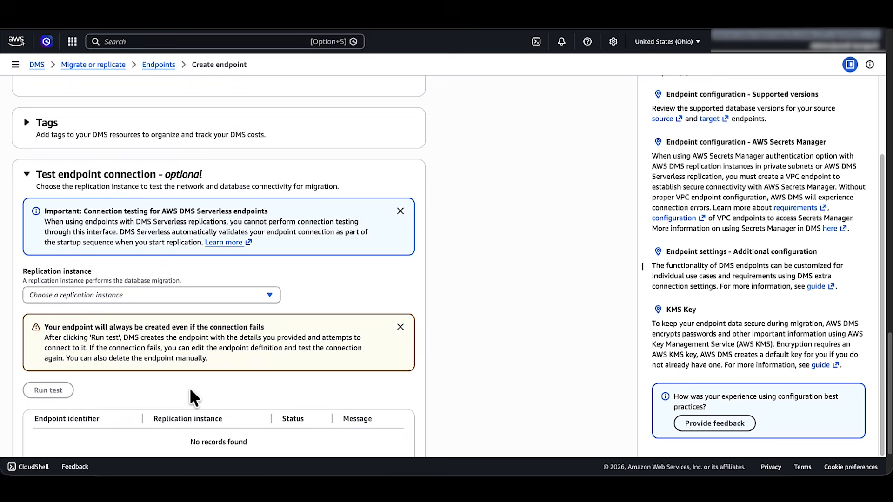
pyautogui.scroll(-3, 189, 391)
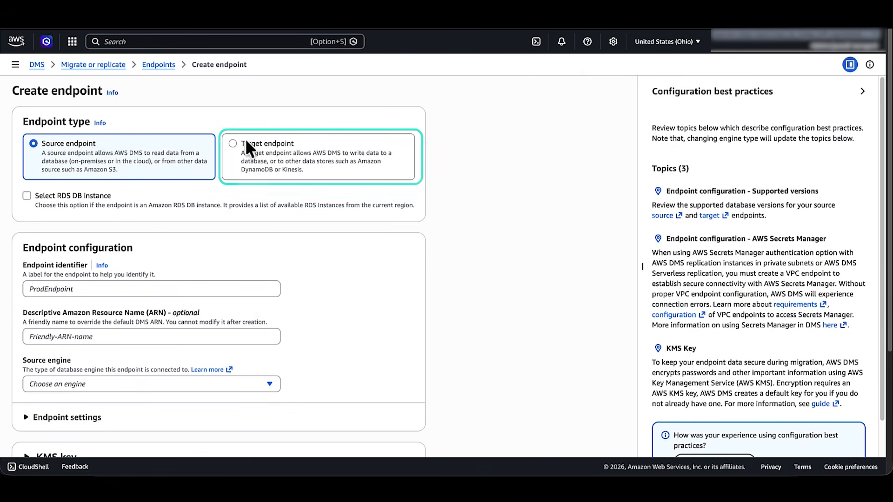
# Set the endpoint type to target and pick the RDS DB instance target-test-database for it.
pyautogui.click(233, 143)
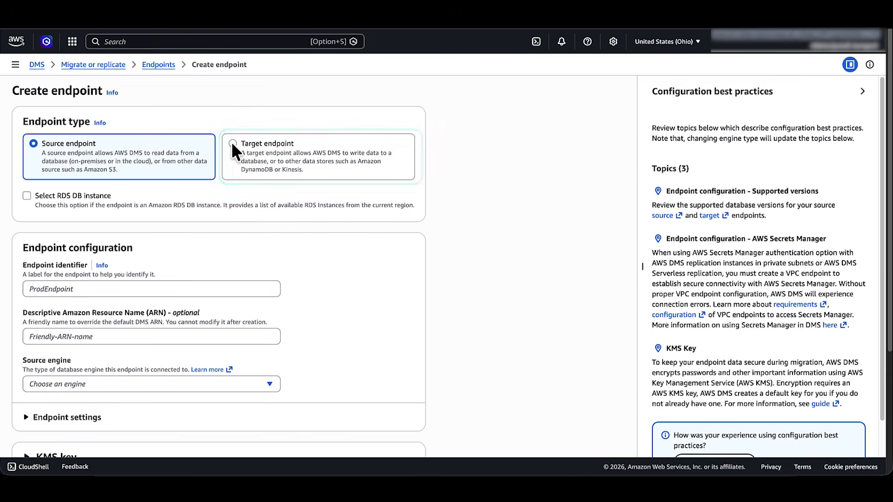
pyautogui.scroll(-1, 124, 164)
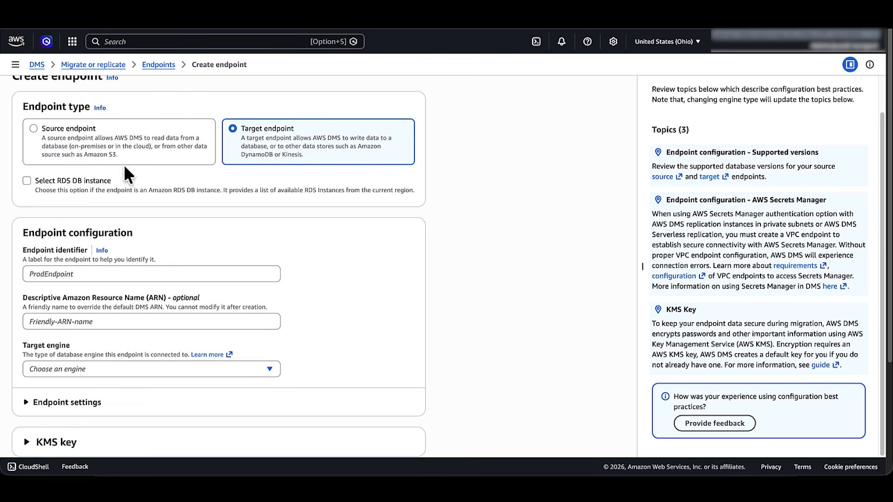
pyautogui.click(27, 181)
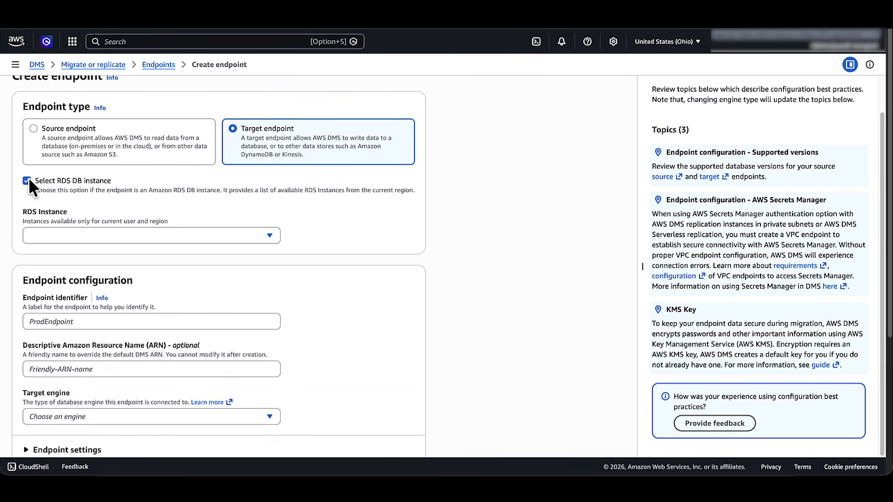
pyautogui.click(51, 236)
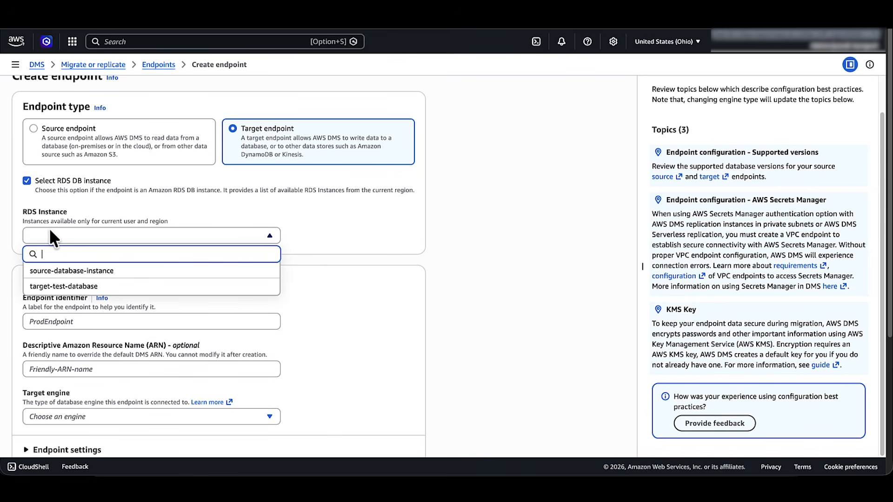
pyautogui.click(58, 287)
pyautogui.scroll(-3, 56, 284)
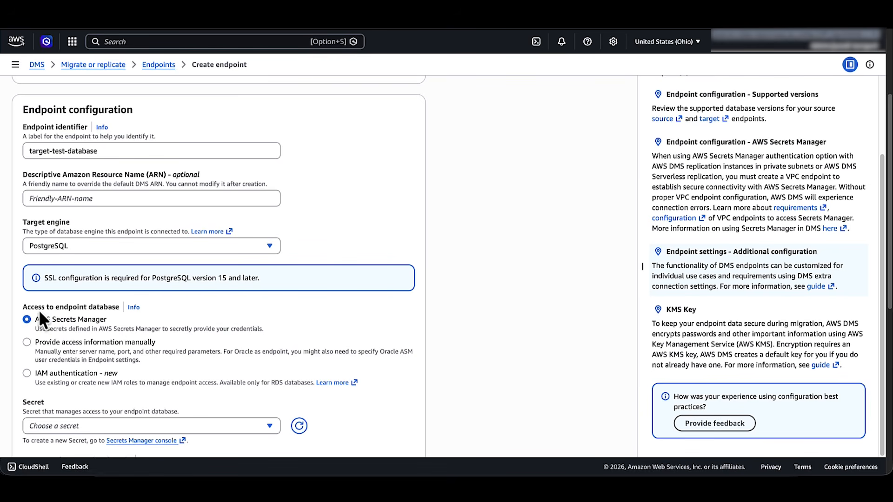
# Look at the manual access option for the target endpoint database and settle on IAM authentication.
pyautogui.click(27, 342)
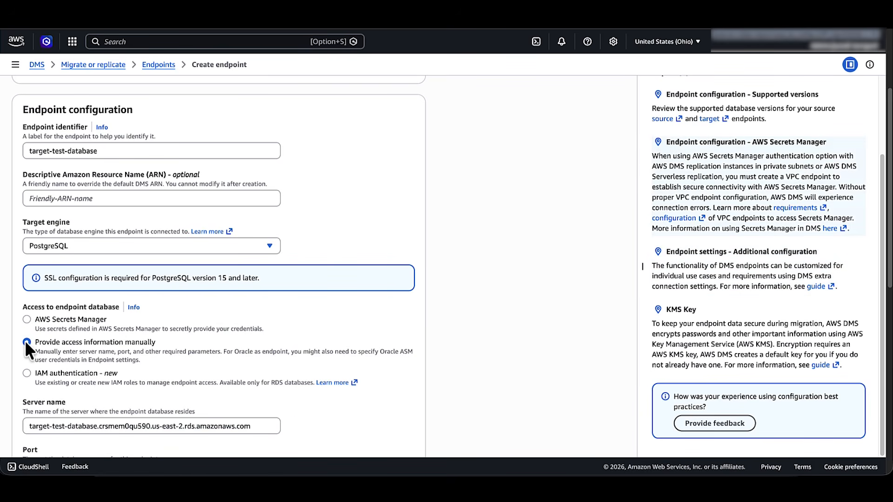
pyautogui.click(27, 373)
pyautogui.scroll(-3, 27, 372)
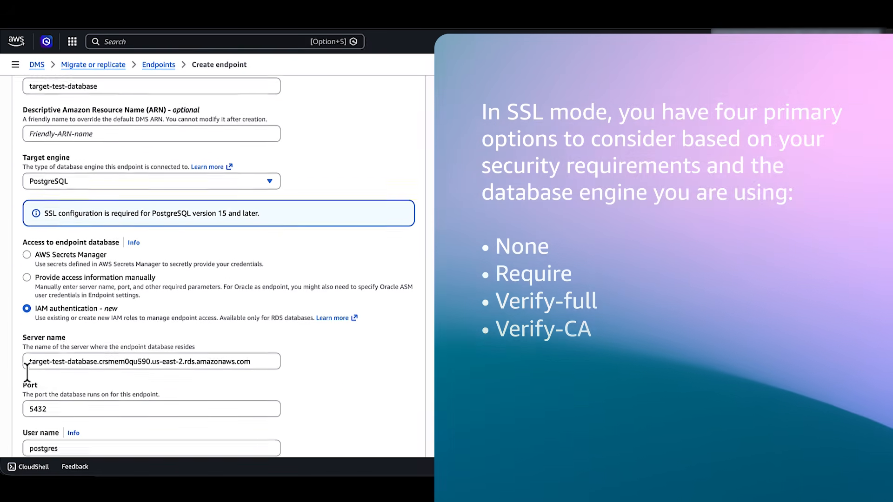
# Review the available SSL modes for the target endpoint and keep verify-full selected.
pyautogui.scroll(-4, 27, 372)
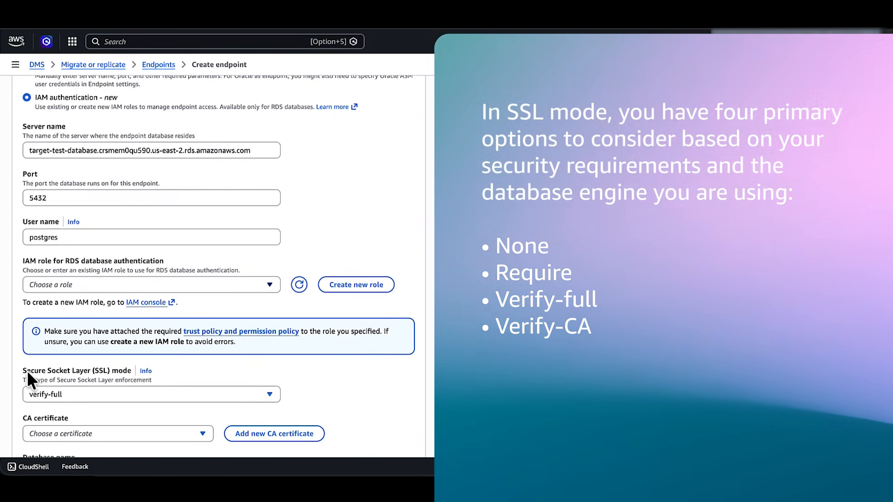
pyautogui.scroll(-2, 27, 370)
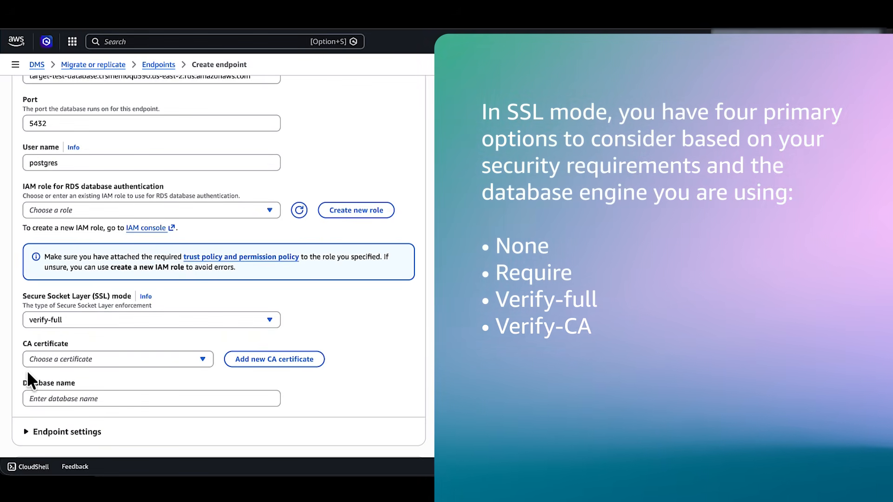
pyautogui.click(97, 322)
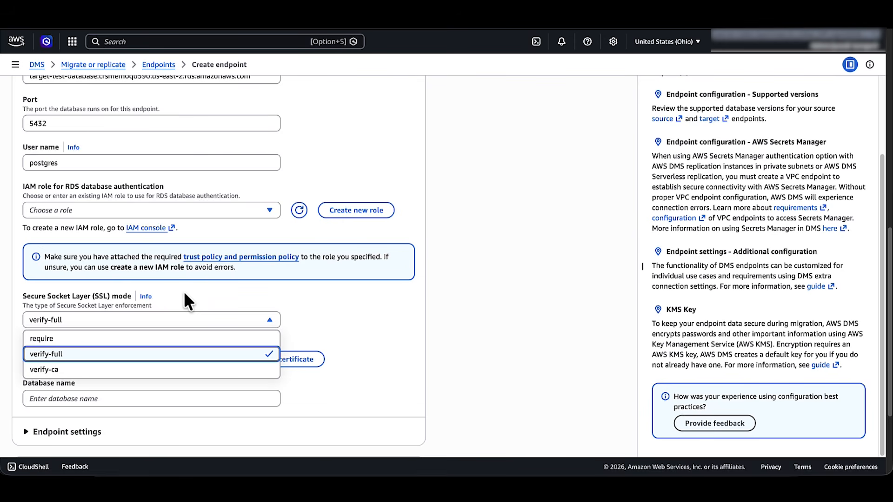
pyautogui.click(185, 292)
# Expand the target endpoint's additional settings and switch their entry mode to the JSON editor.
pyautogui.scroll(-3, 149, 411)
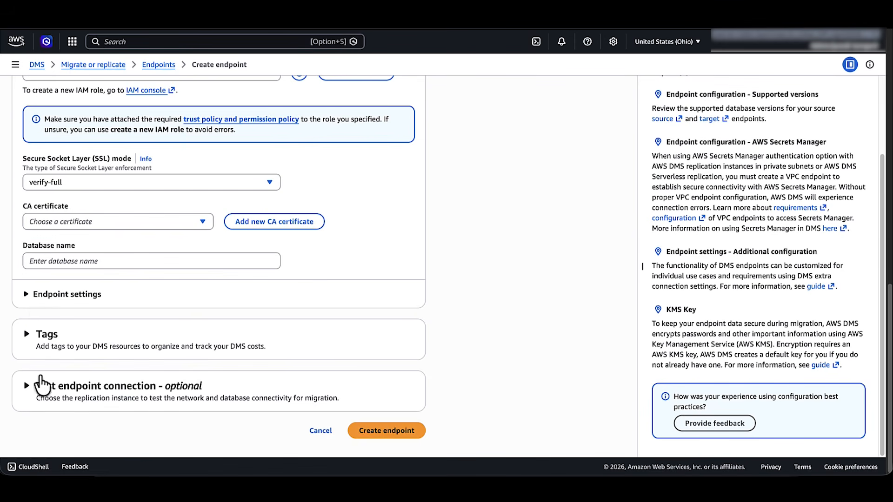
pyautogui.click(28, 295)
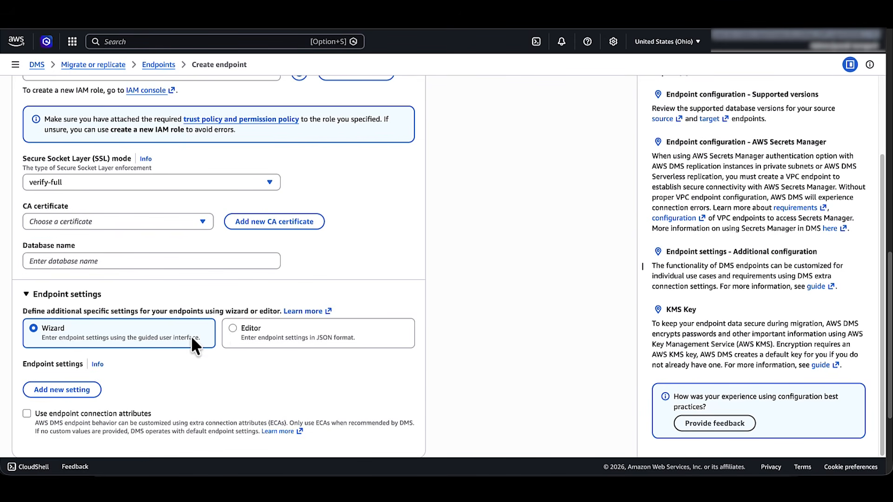
pyautogui.click(233, 328)
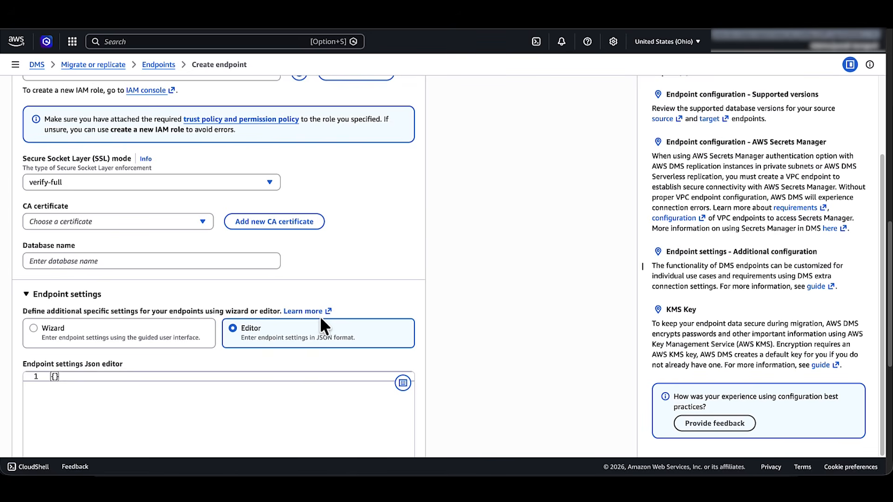
# Expand the target endpoint's connection test and review its replication instance choice and test options without running a test.
pyautogui.scroll(-2, 319, 316)
pyautogui.scroll(-5, 320, 317)
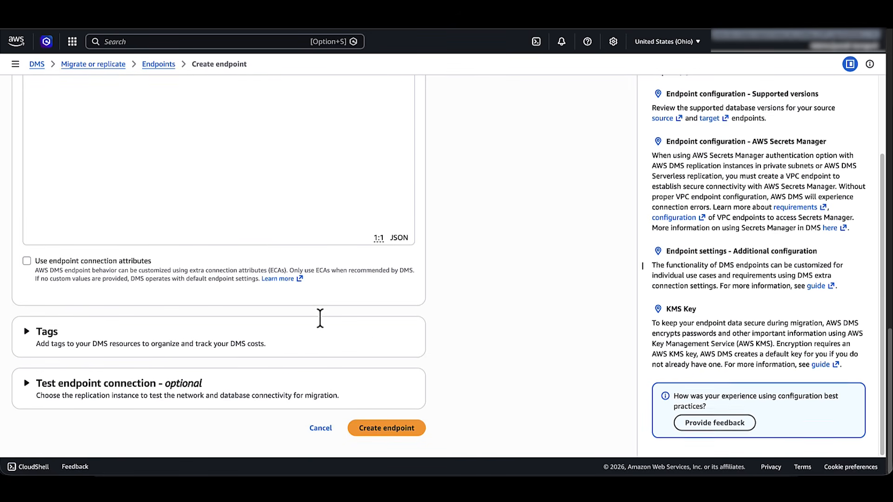
pyautogui.click(26, 384)
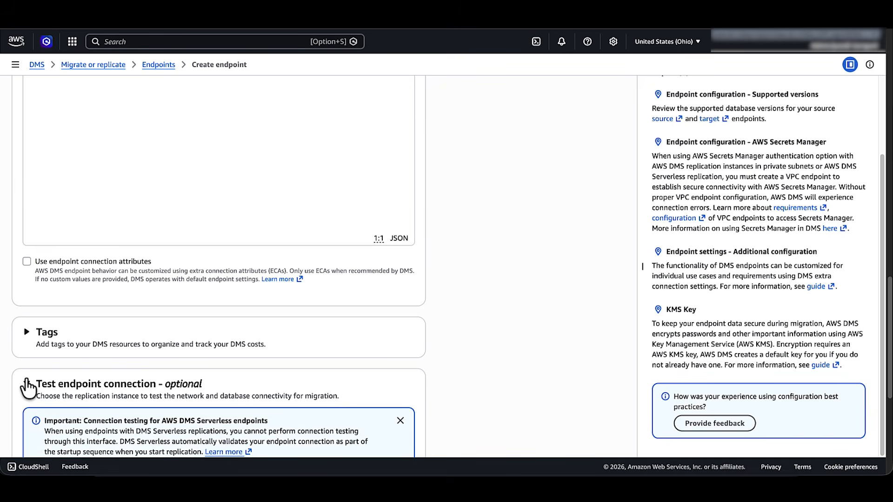
pyautogui.scroll(-4, 27, 384)
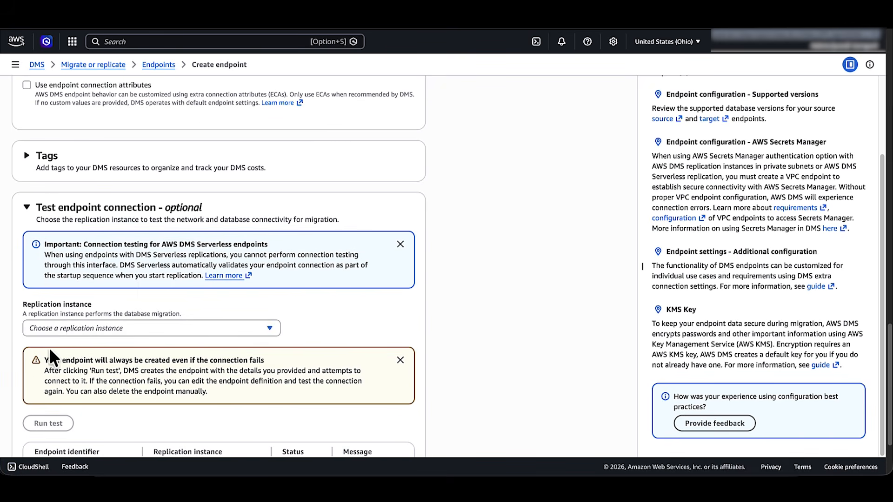
pyautogui.click(68, 325)
pyautogui.click(68, 324)
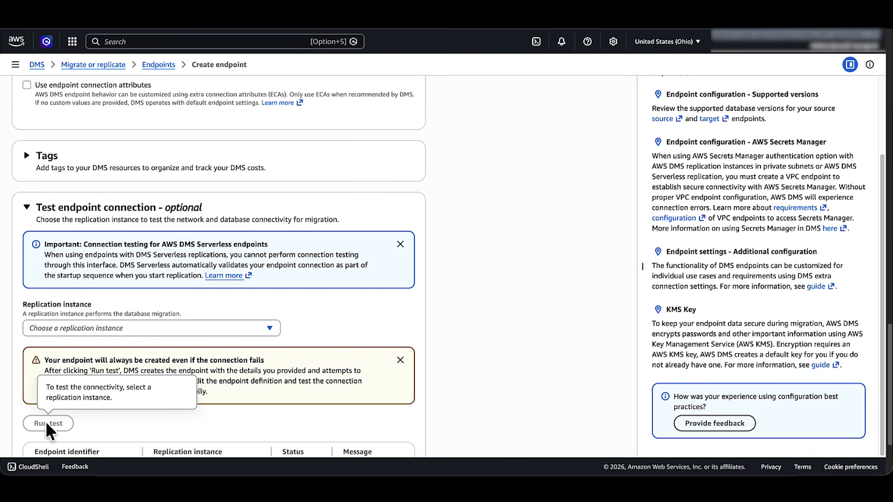
pyautogui.scroll(-3, 91, 420)
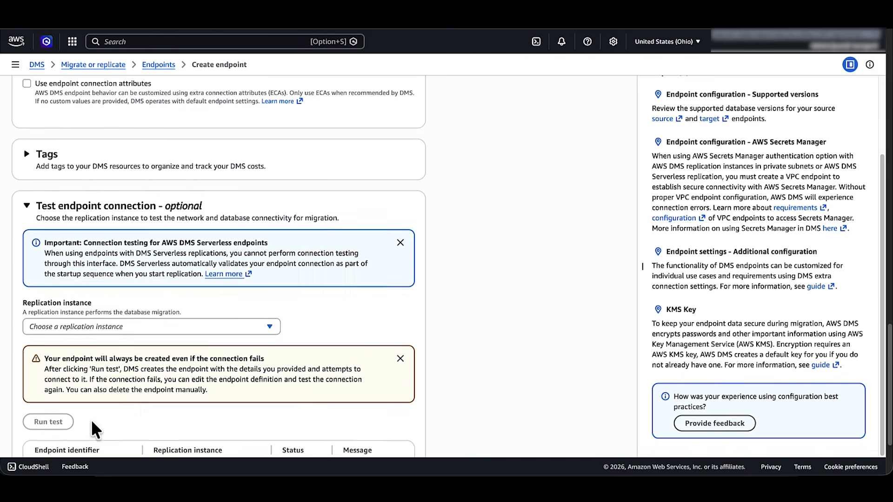
pyautogui.scroll(-1, 92, 422)
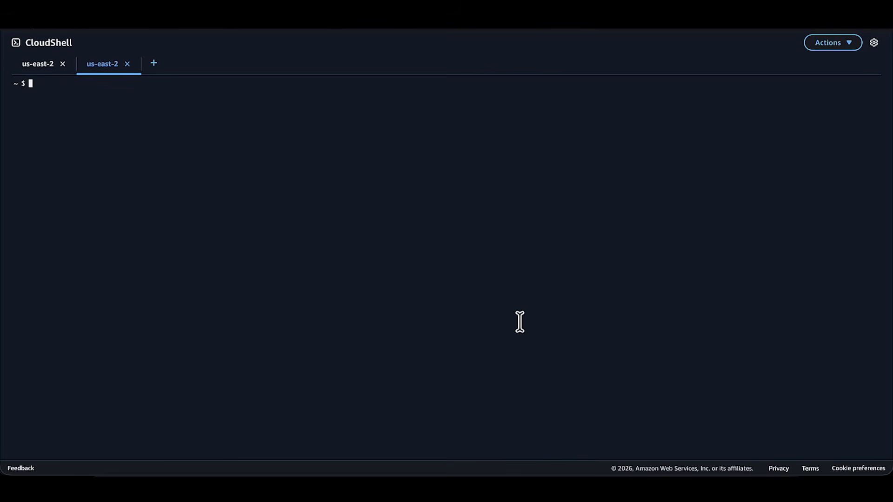
# In CloudShell, create the publicly accessible DMS replication instance my-dms-instance with class dms.t3.medium and allocated storage 50, and leave the output view.
pyautogui.write('aws dms create-replication-instance \\     --replication-instance-identifier "my-dms-instance" \\     --replication-instance-class "dms.t3.medium" \\     --allocated-storage 50 \\     --engine-version "3.6.1" \\     --no-multi-az \\     --publicly-accessible')
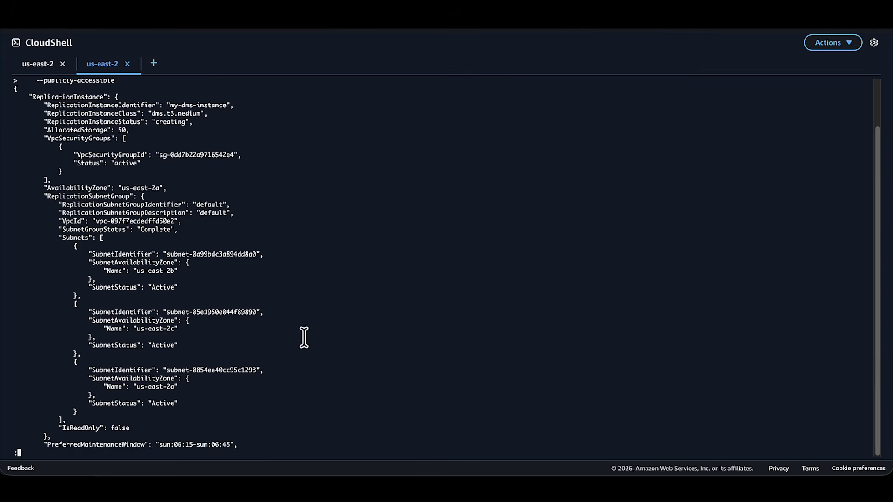
pyautogui.press('q')
# In a new CloudShell session, create the postgres source endpoint my-postgres-source with server your-db-hostname, port 5432, database your_db_name, and the username and password.
pyautogui.click(838, 44)
pyautogui.click(772, 76)
pyautogui.hotkey('ctrl', 'v')
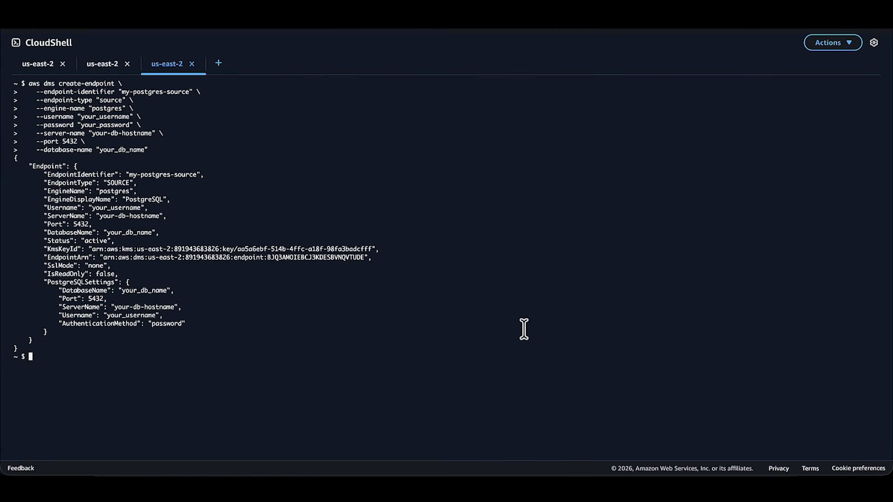
# In another new CloudShell session, create the postgres endpoint my-postgres-target with type source, server your-db-hostname, port 5432, database your_db_name, and the username and password.
pyautogui.click(833, 43)
pyautogui.click(768, 80)
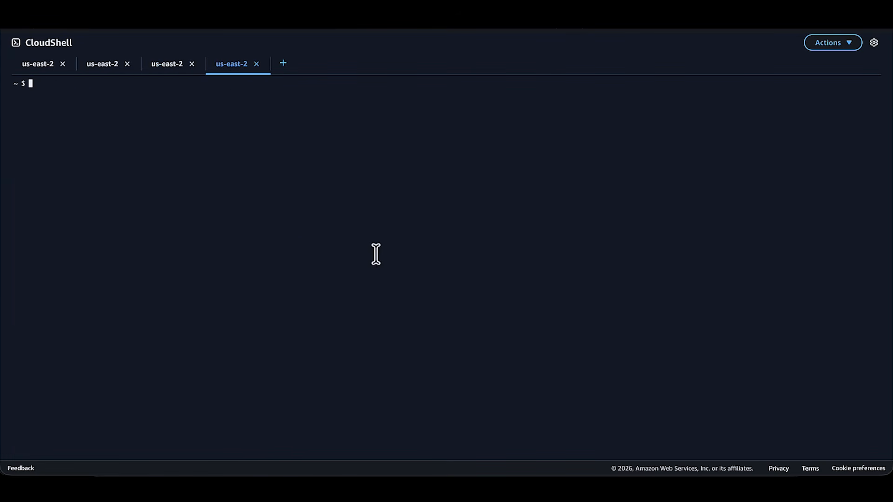
pyautogui.hotkey('ctrl', 'v')
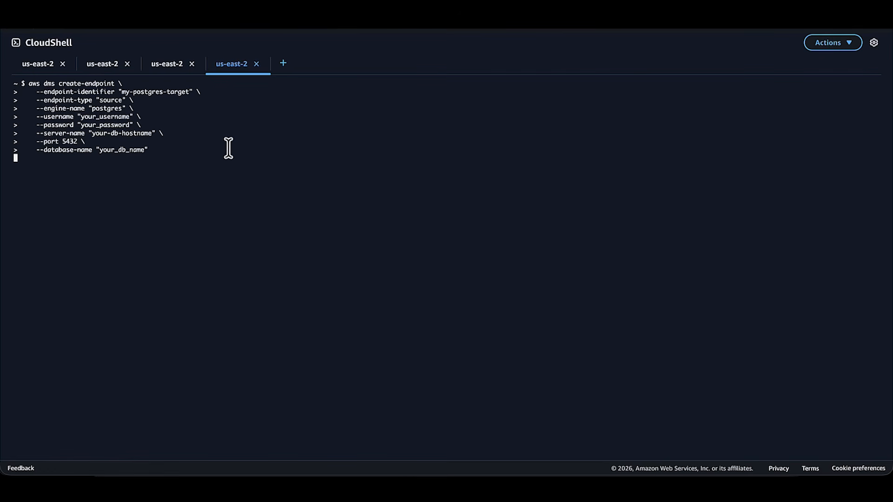